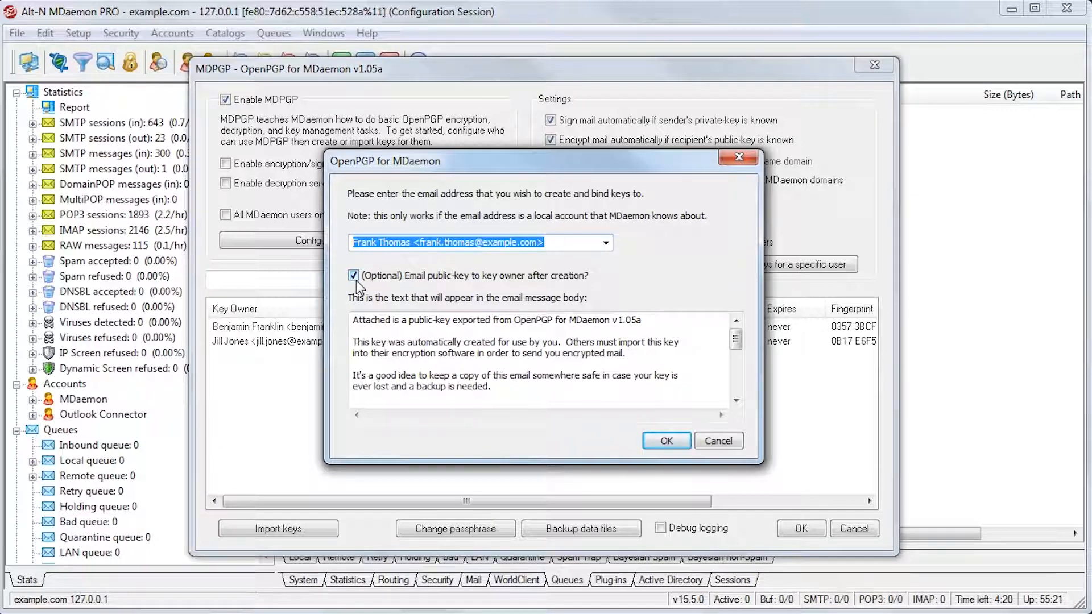
Create OpenPGP keys for the selected local user, with the public key emailed to the key owner
{"action": "left_click", "coordinate": [685, 444]}
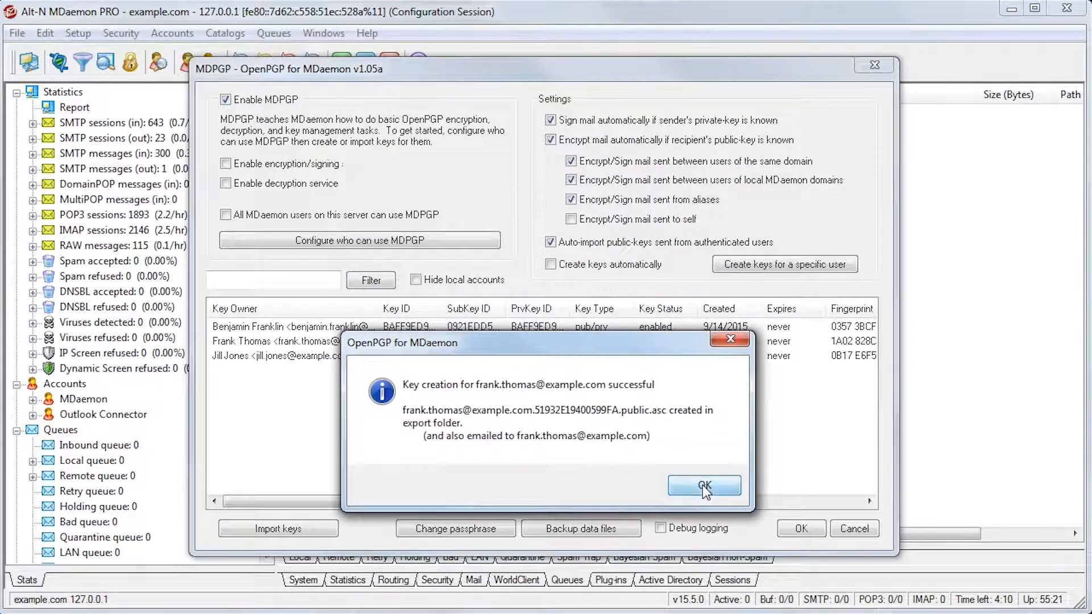
{"action": "left_click", "coordinate": [704, 486]}
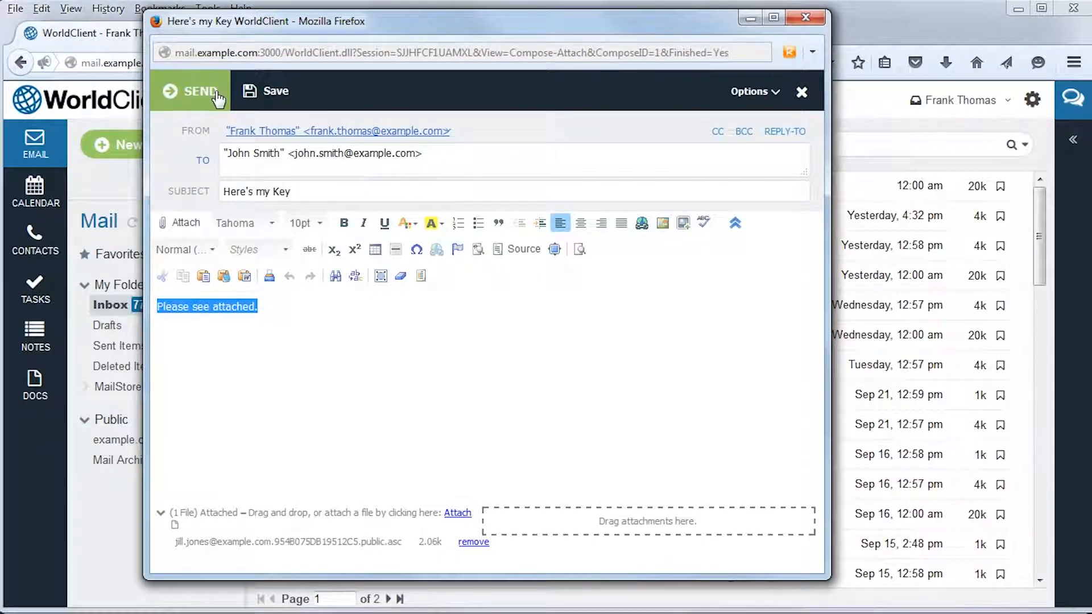
In WorldClient, send the "Here's my Key" email with the public key attached and forward the OpenPGP public-key message
{"action": "left_click", "coordinate": [218, 98]}
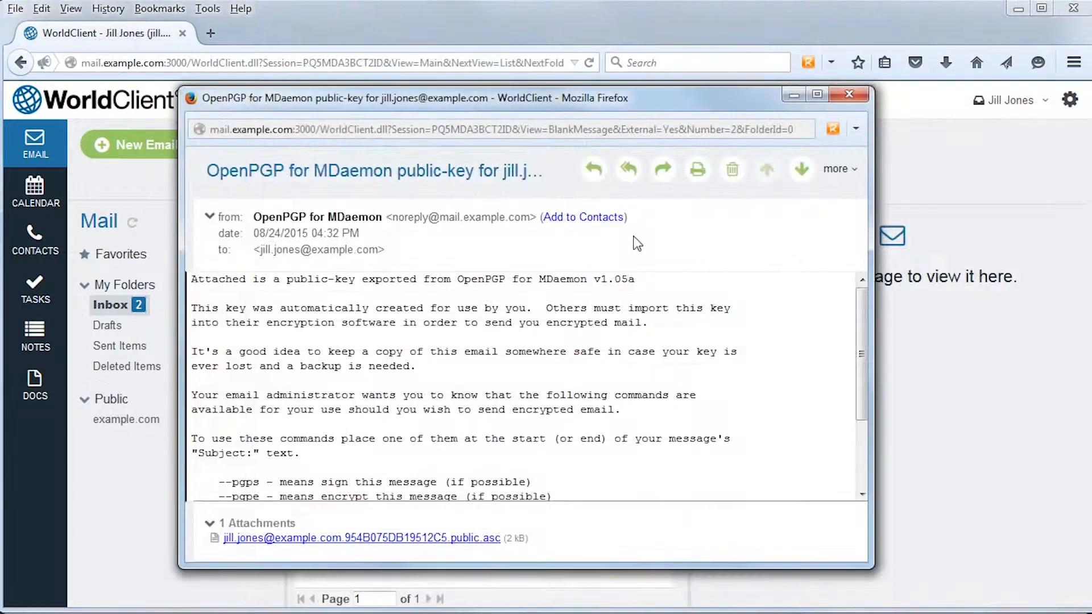
{"action": "left_click", "coordinate": [663, 170]}
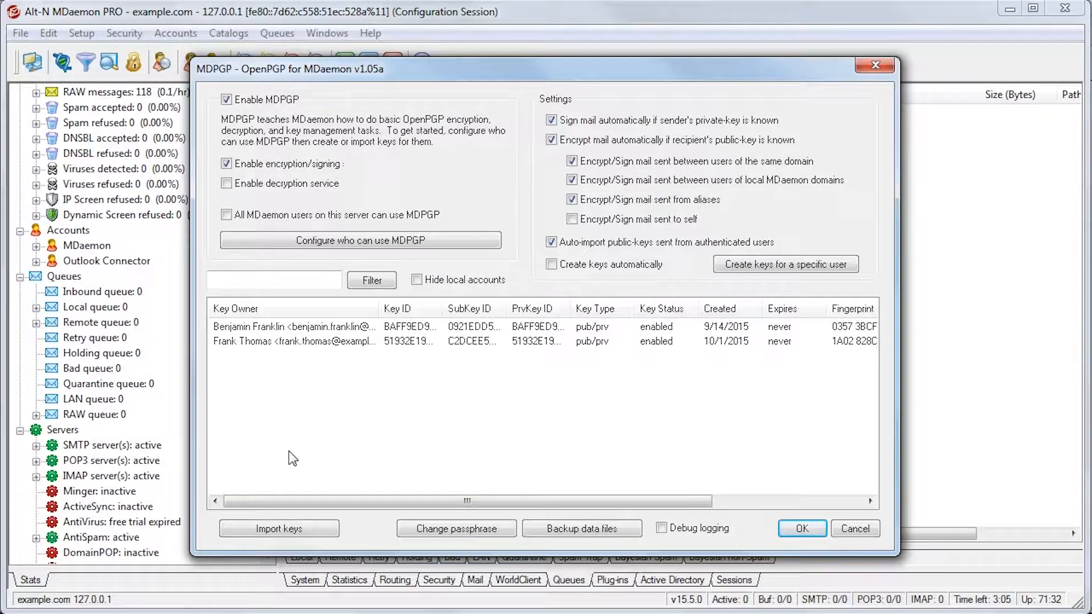
In MDaemon's MDPGP settings, import the public key .asc file saved on the Desktop
{"action": "left_click", "coordinate": [299, 529]}
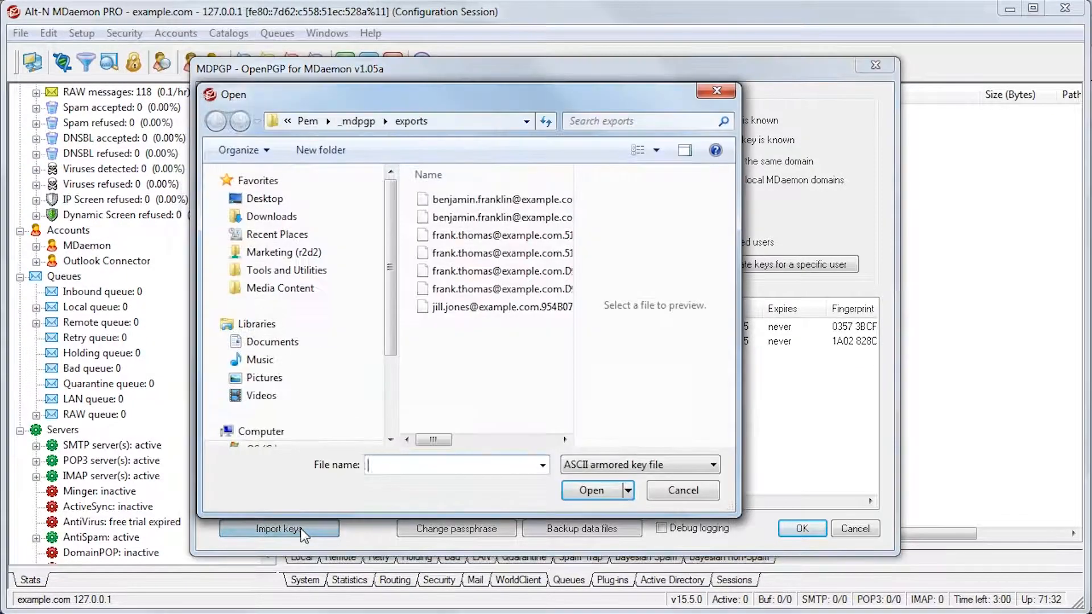
{"action": "left_click", "coordinate": [264, 198]}
{"action": "scroll", "coordinate": [500, 296], "scroll_direction": "down", "scroll_amount": 3}
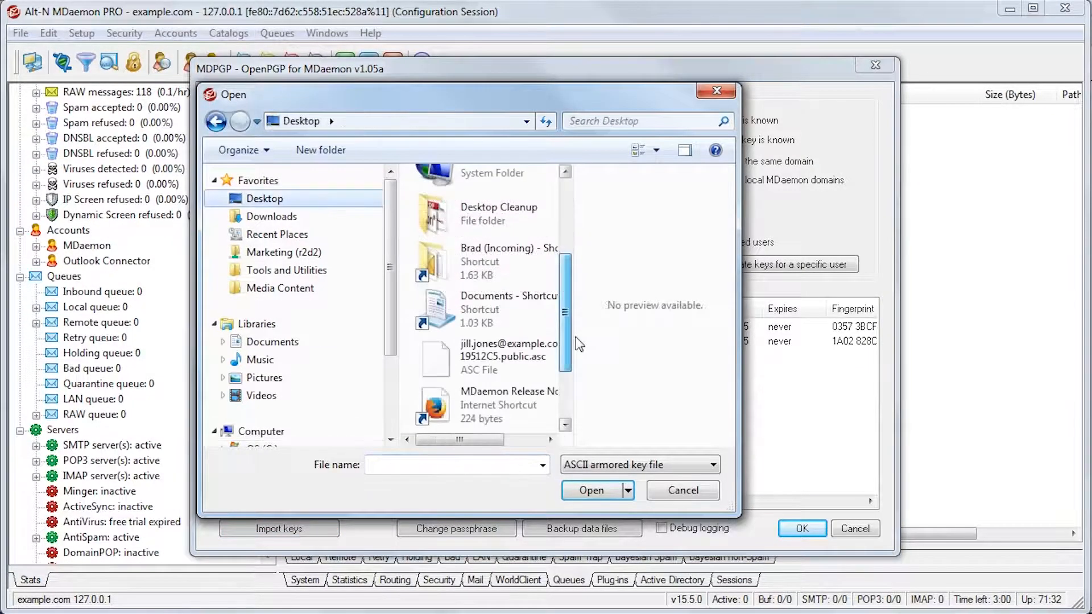
{"action": "left_click", "coordinate": [543, 354]}
{"action": "left_click", "coordinate": [602, 492]}
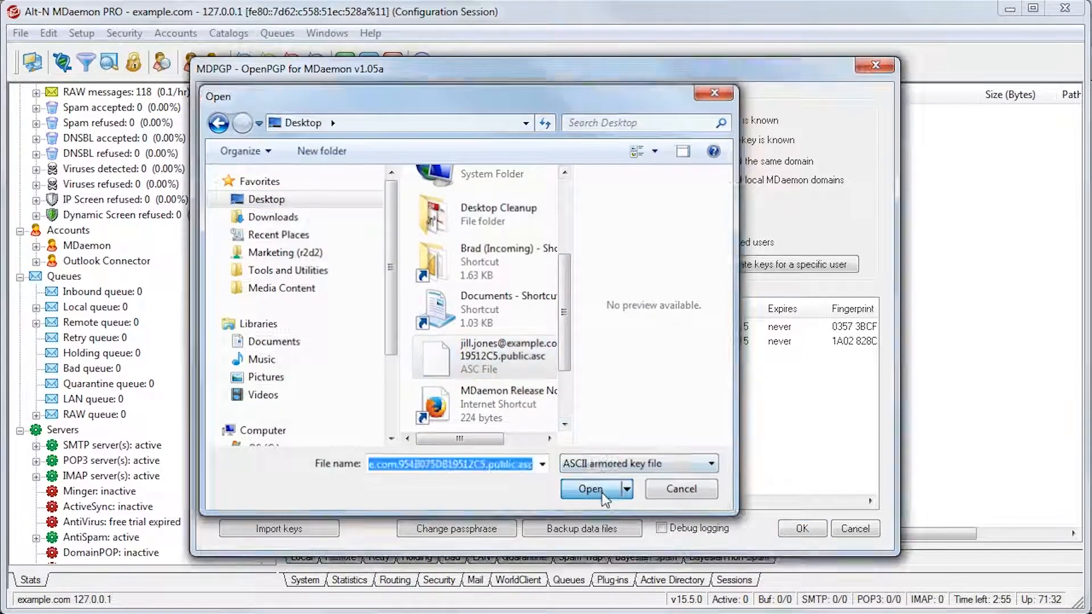
{"action": "left_click", "coordinate": [602, 493]}
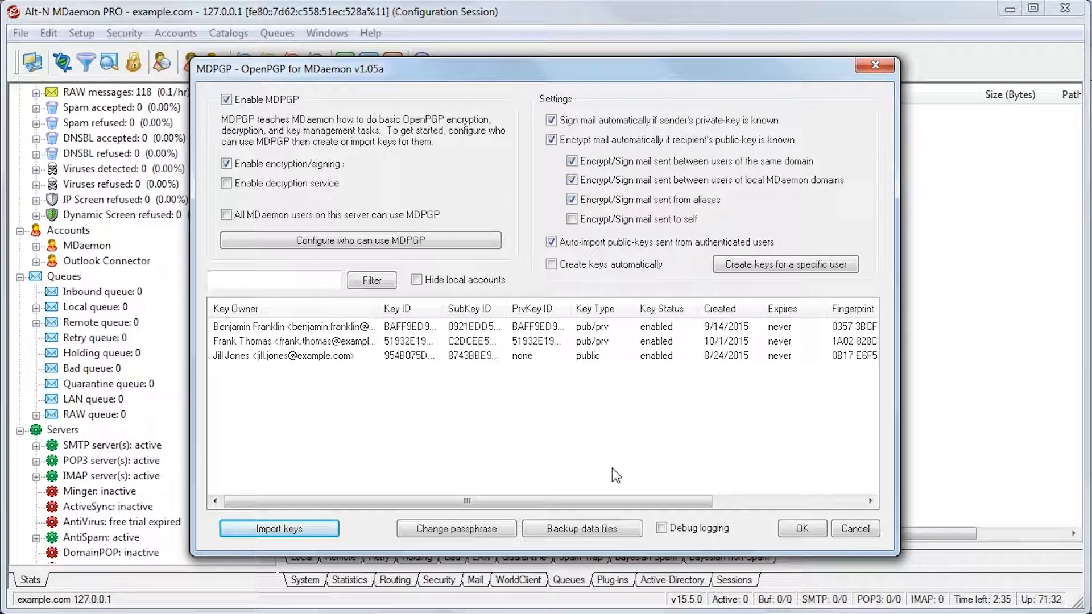
Export the key created on 10/1/2015 and email the public key to its owner's address
{"action": "left_click", "coordinate": [448, 340]}
{"action": "right_click", "coordinate": [448, 339]}
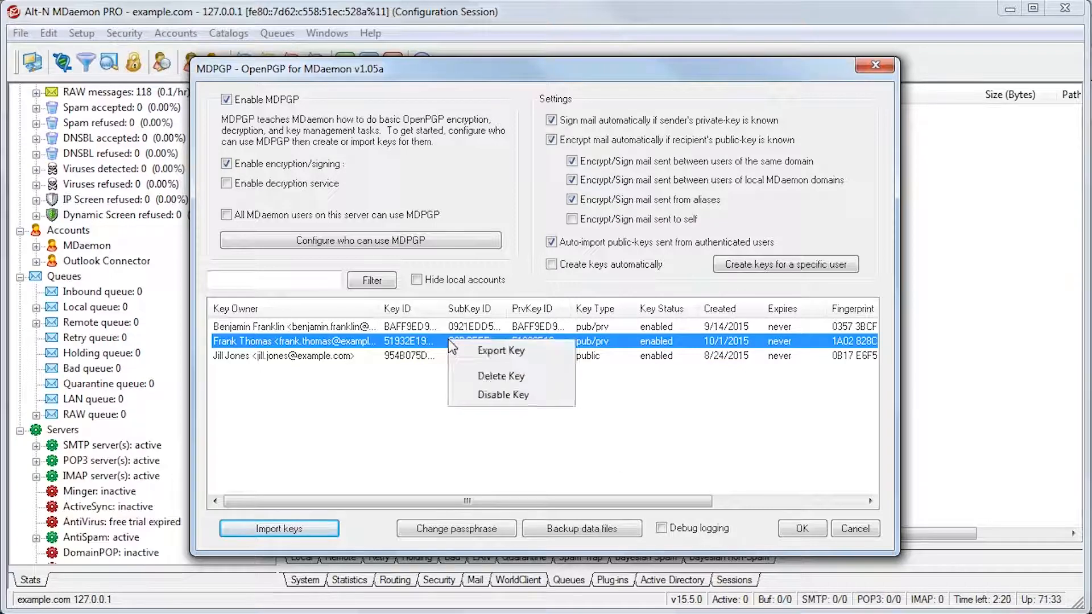
{"action": "left_click", "coordinate": [507, 353]}
{"action": "left_click", "coordinate": [354, 218]}
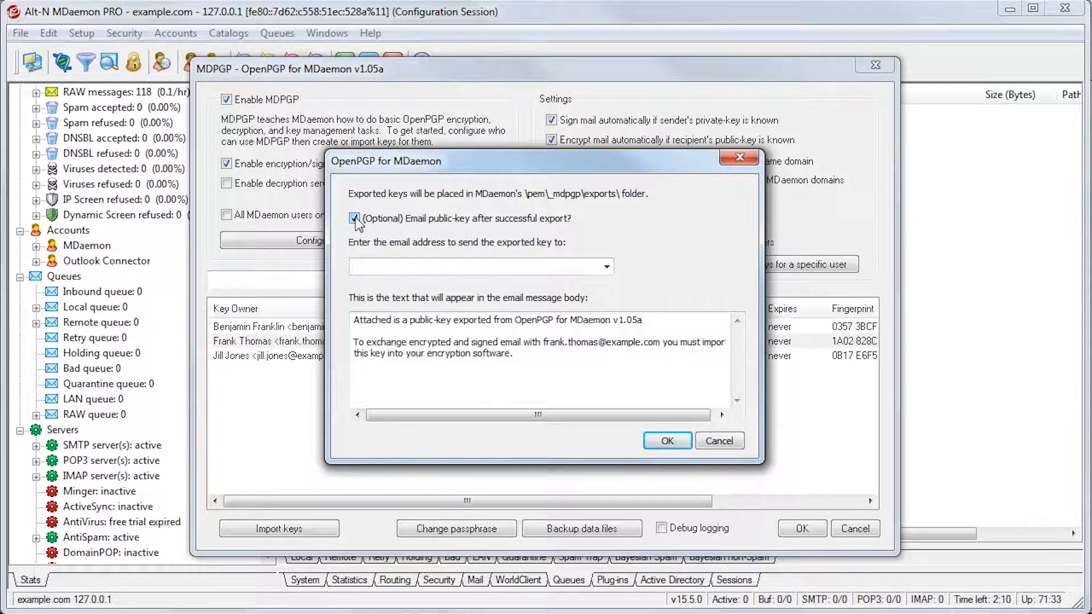
{"action": "left_click", "coordinate": [607, 268]}
{"action": "left_click", "coordinate": [517, 304]}
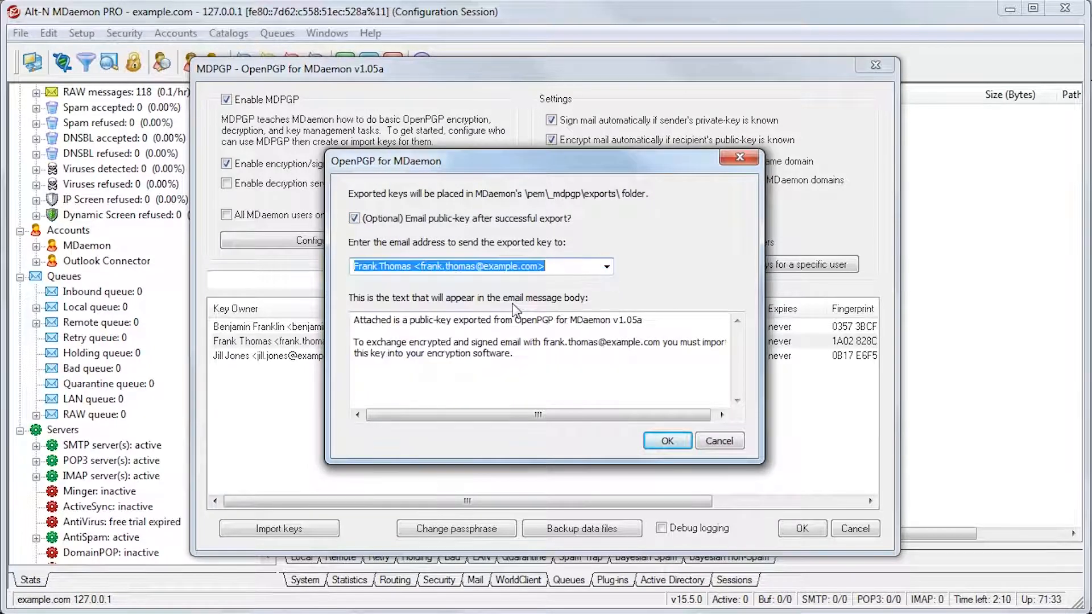
{"action": "left_click", "coordinate": [667, 442]}
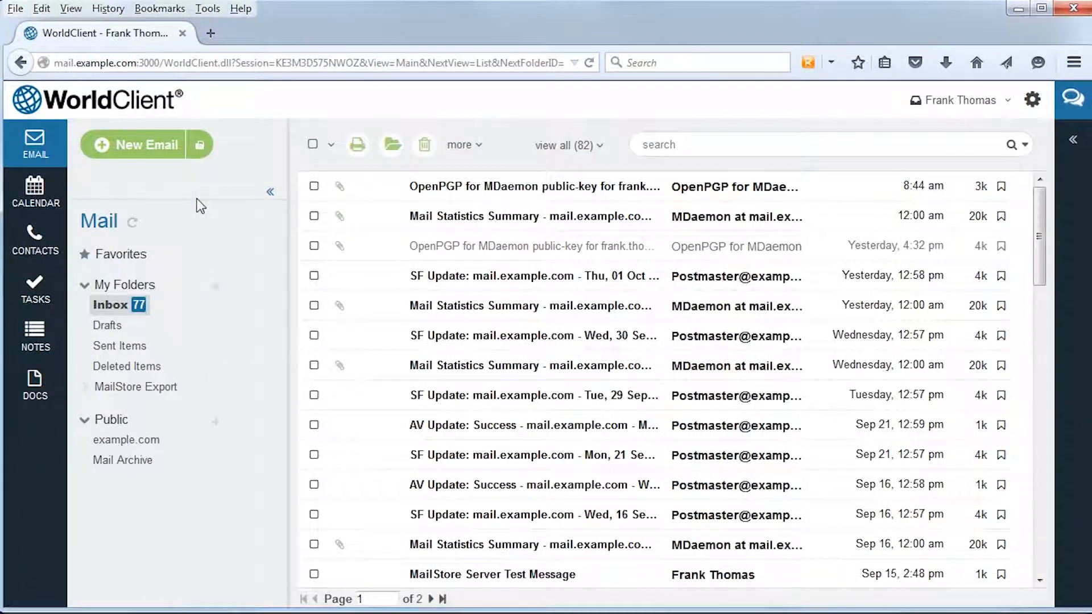
In WorldClient, send the account's own address a new email with the subject "--pgpk To Retrieve Public Key"
{"action": "left_click", "coordinate": [166, 149]}
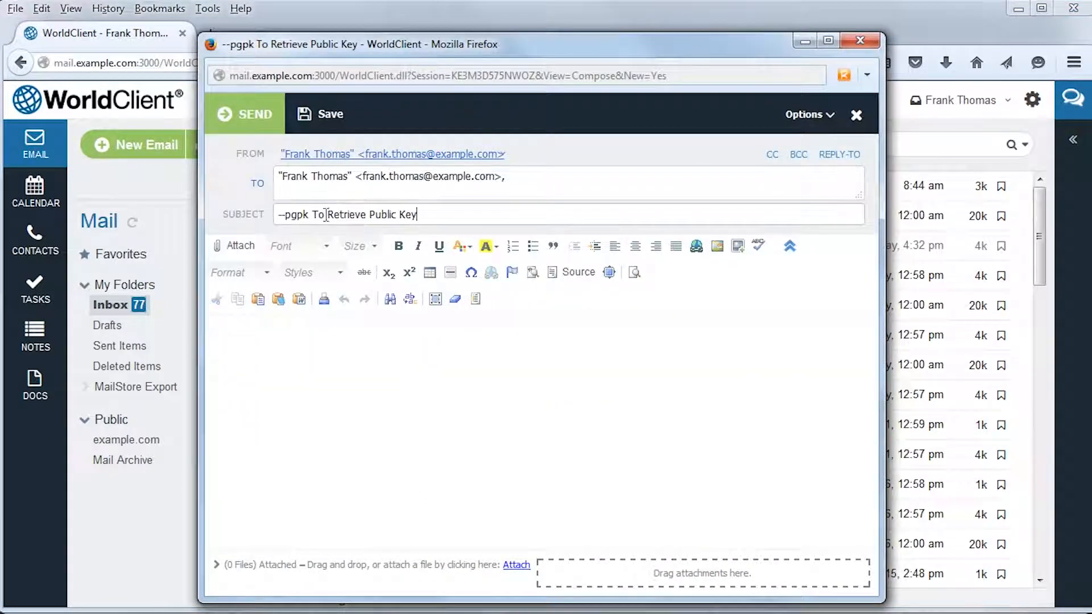
{"action": "left_click_drag", "start_coordinate": [311, 215], "coordinate": [274, 217]}
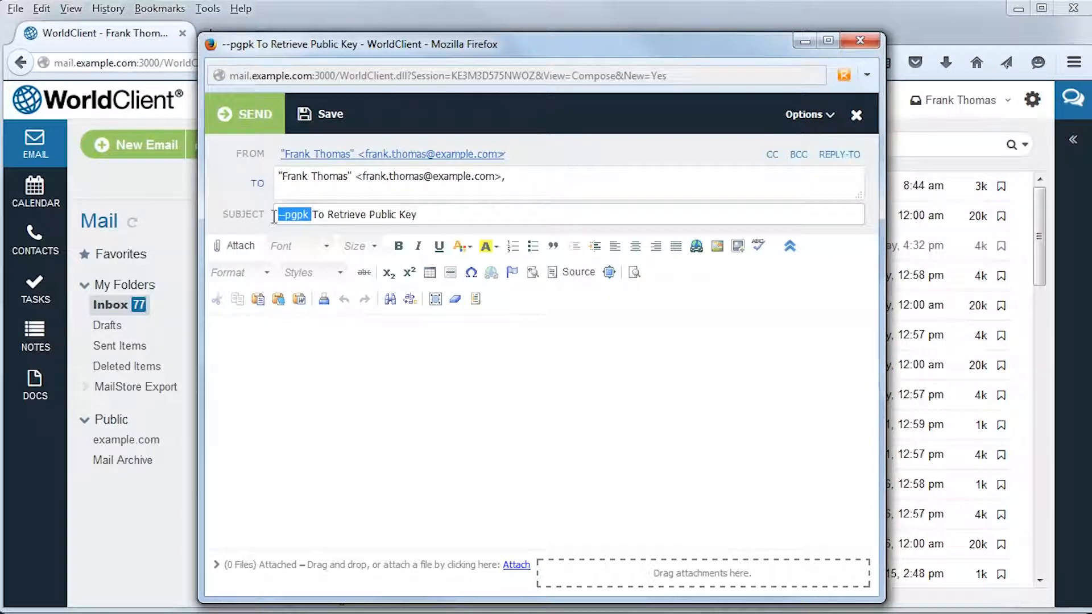
{"action": "left_click", "coordinate": [257, 120]}
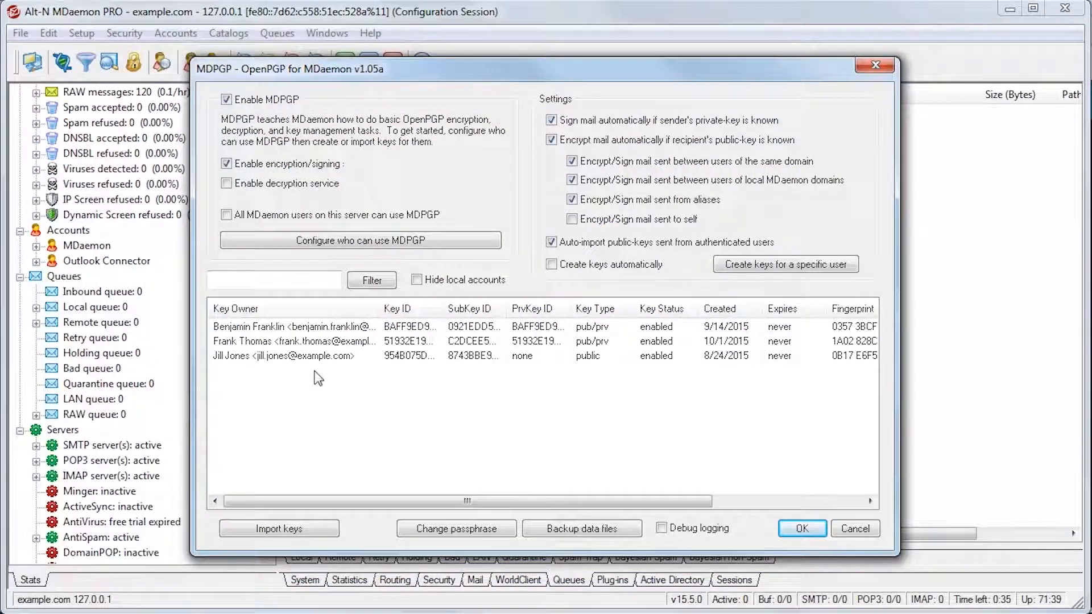
In MDaemon, check the actions available for the public-only key and save the MDPGP settings
{"action": "right_click", "coordinate": [326, 357]}
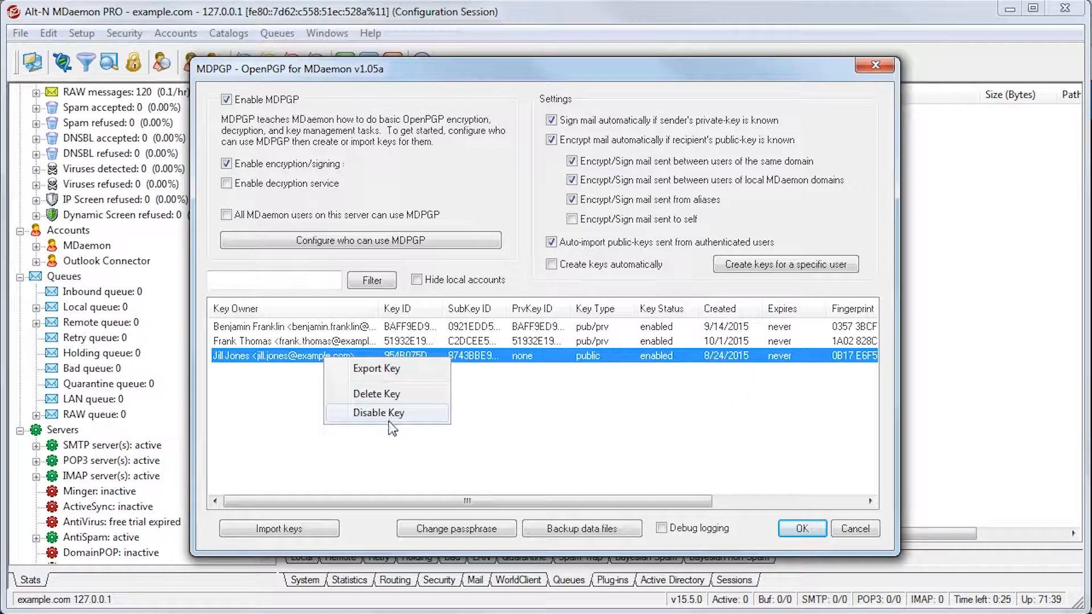
{"action": "left_click", "coordinate": [399, 456]}
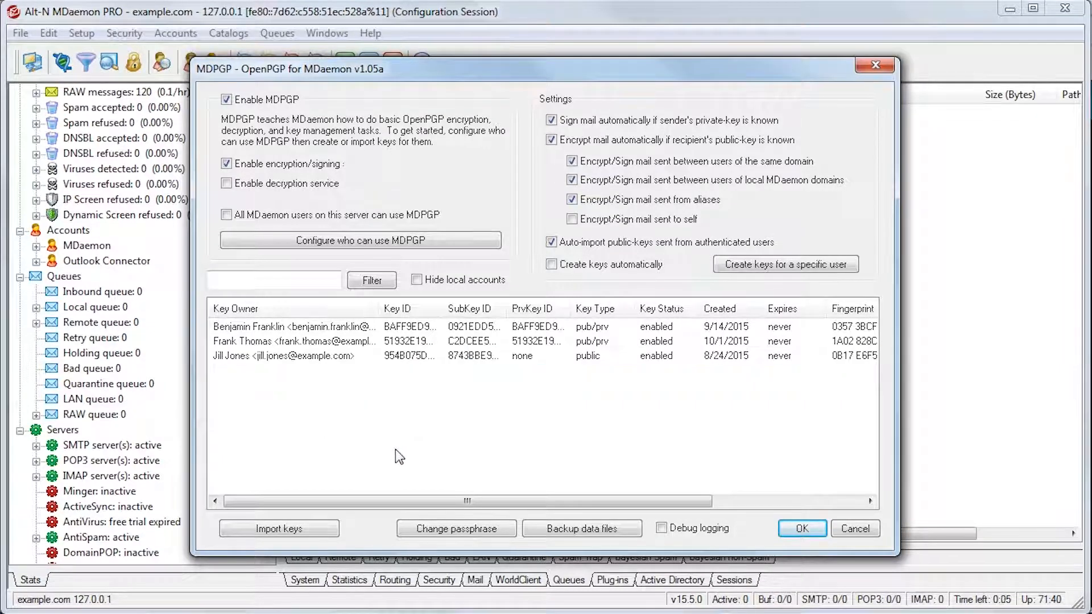
{"action": "left_click", "coordinate": [801, 528]}
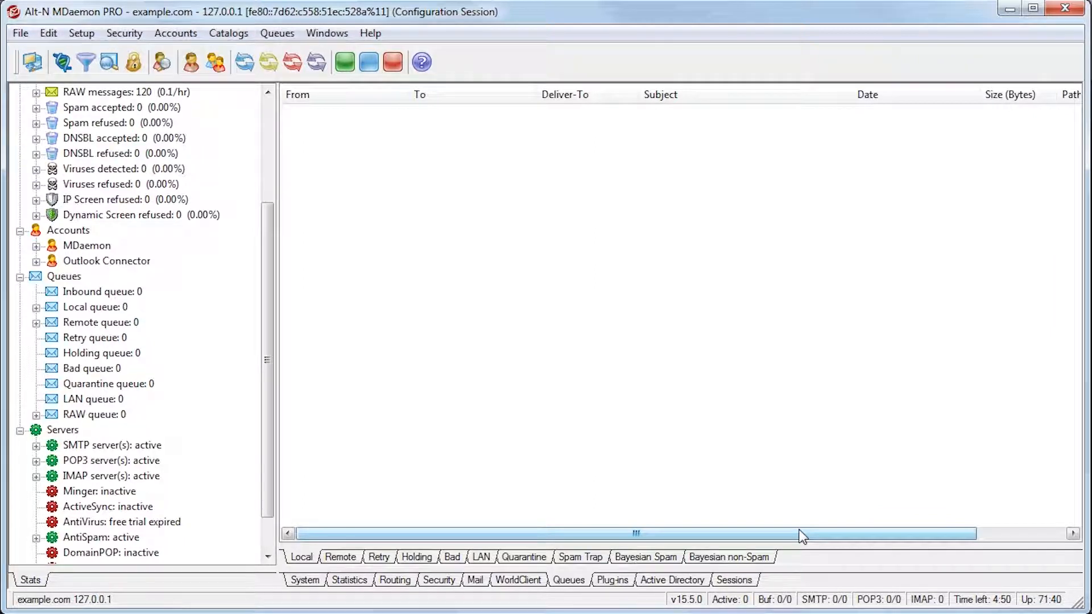
Create a content filter rule with the condition that the TO header contains the CEO's email address
{"action": "left_click", "coordinate": [127, 35]}
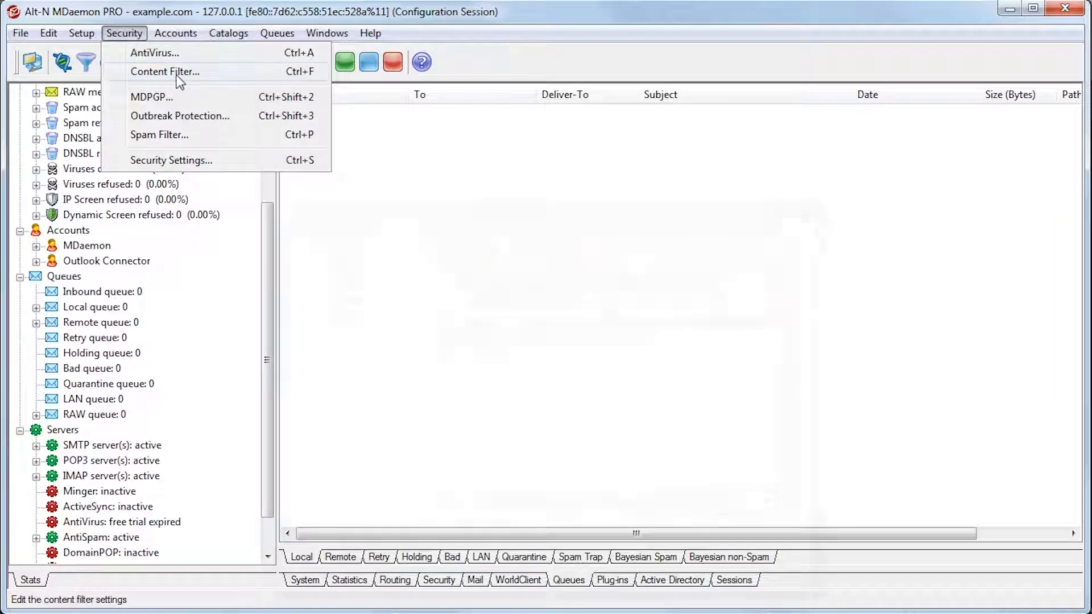
{"action": "left_click", "coordinate": [180, 73]}
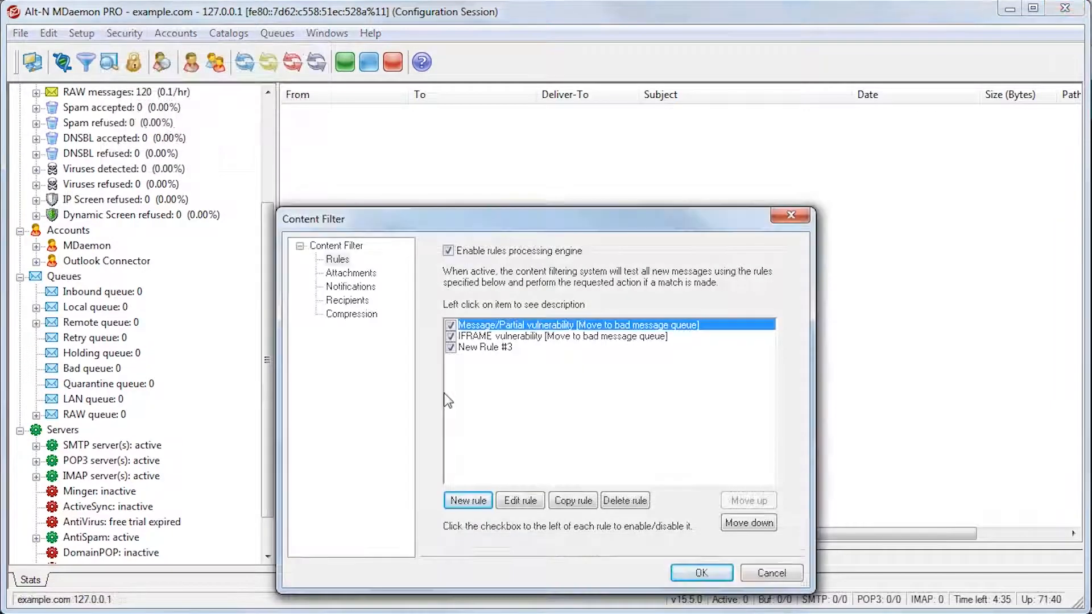
{"action": "left_click", "coordinate": [468, 501]}
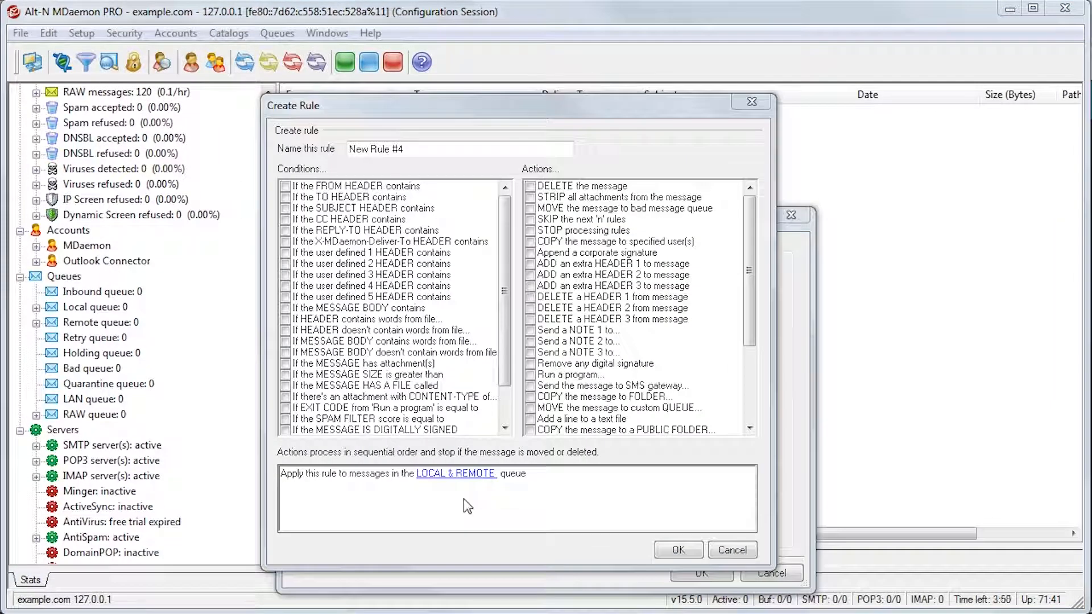
{"action": "left_click", "coordinate": [286, 197]}
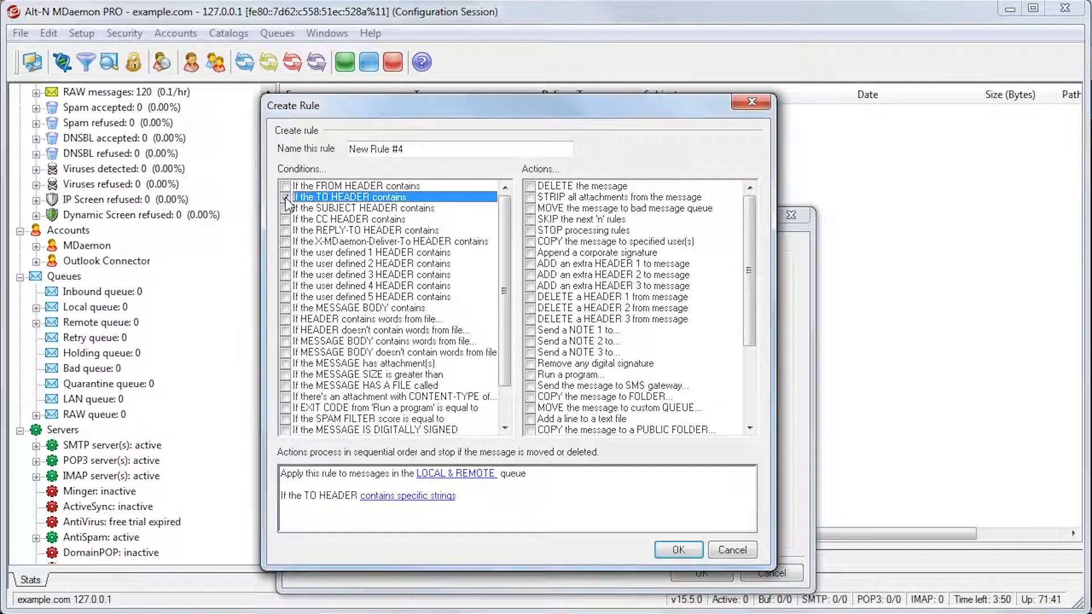
{"action": "left_click", "coordinate": [405, 498]}
{"action": "type", "text": "ceo@example.com"}
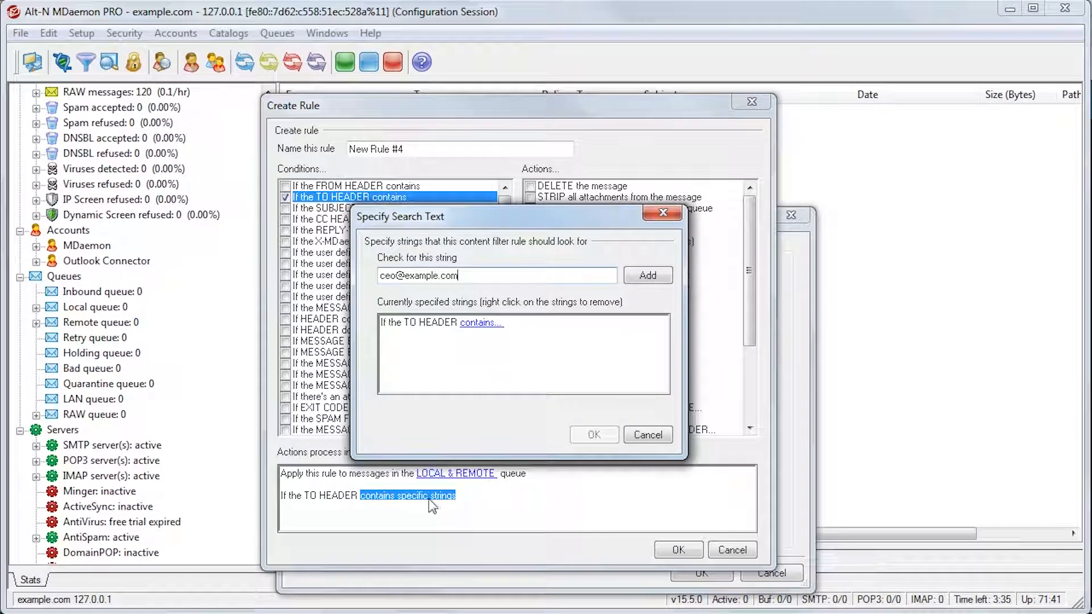
{"action": "left_click", "coordinate": [645, 278]}
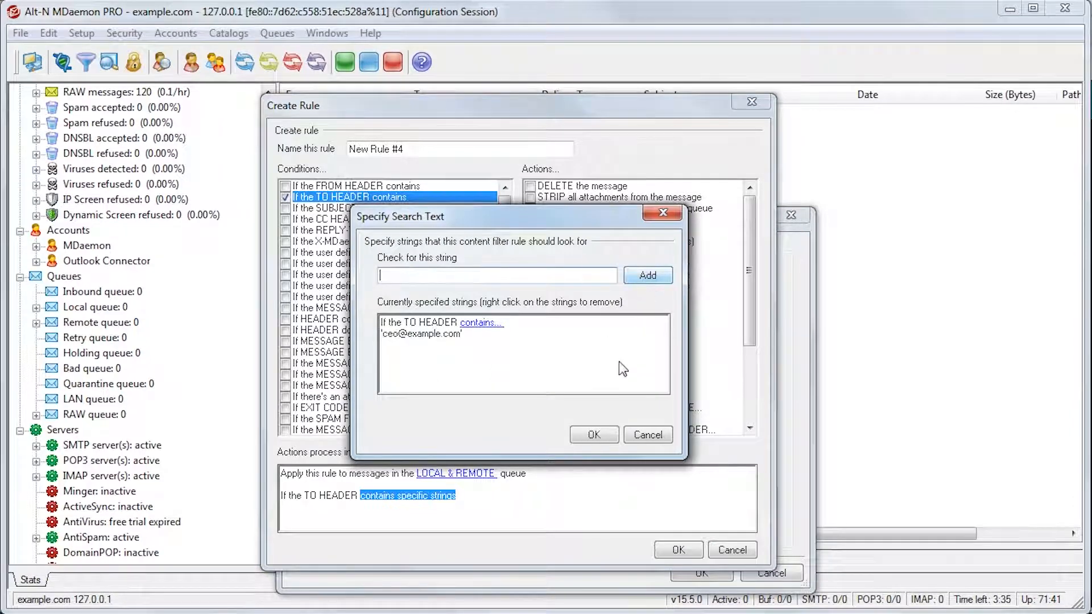
{"action": "left_click", "coordinate": [606, 435]}
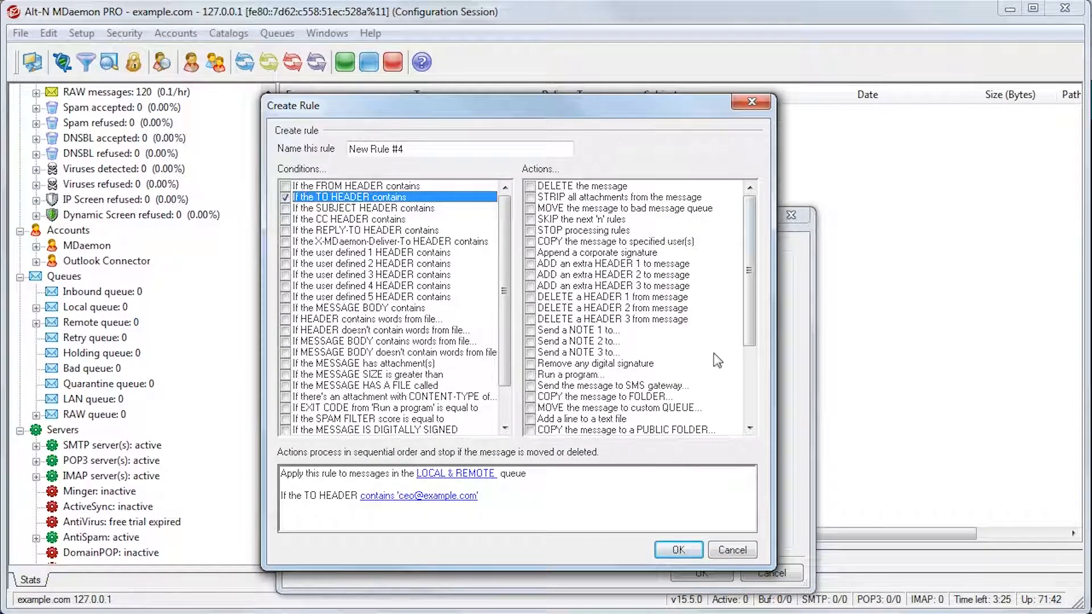
Add the actions "Encrypt message with user's public key" and "Decrypt message with user's private key" to the rule
{"action": "left_click_drag", "start_coordinate": [750, 321], "coordinate": [749, 411]}
{"action": "left_click", "coordinate": [529, 420]}
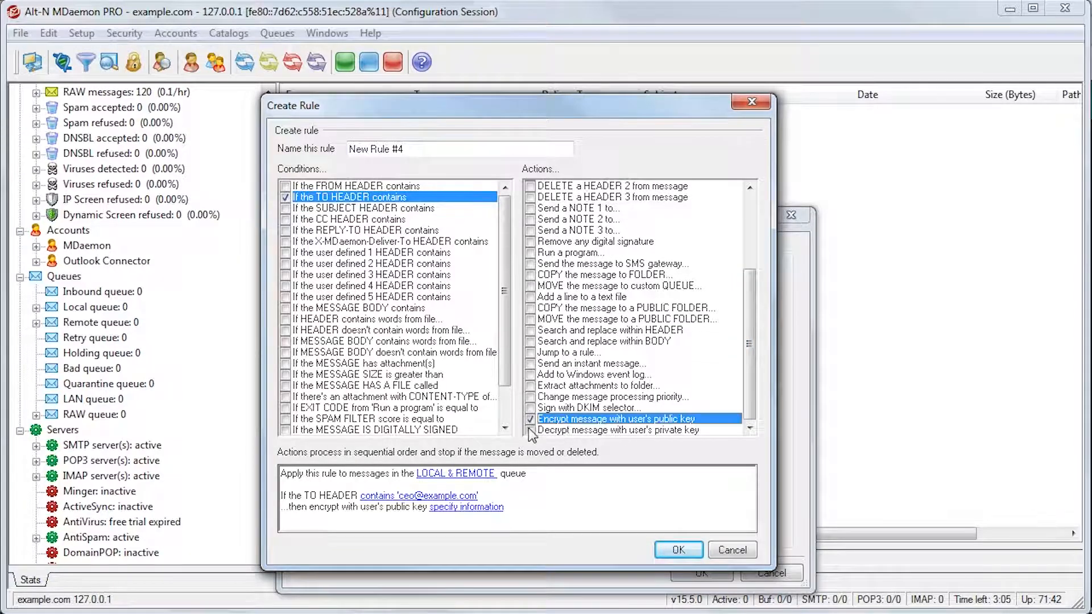
{"action": "left_click", "coordinate": [529, 430]}
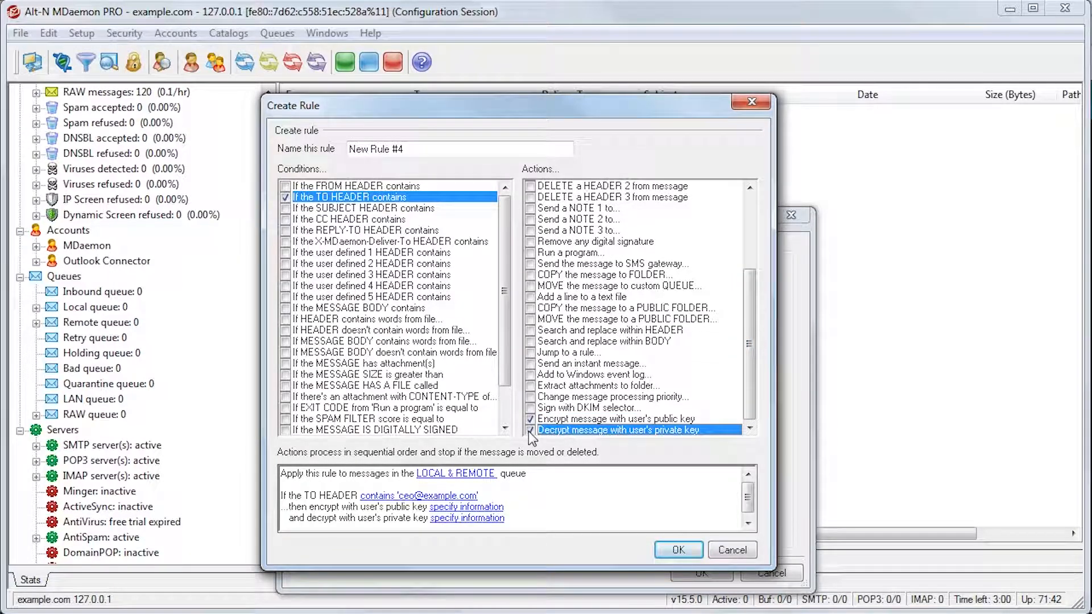
Assign the third listed key to the rule's encrypt action and the second listed key to its decrypt action
{"action": "left_click", "coordinate": [495, 508]}
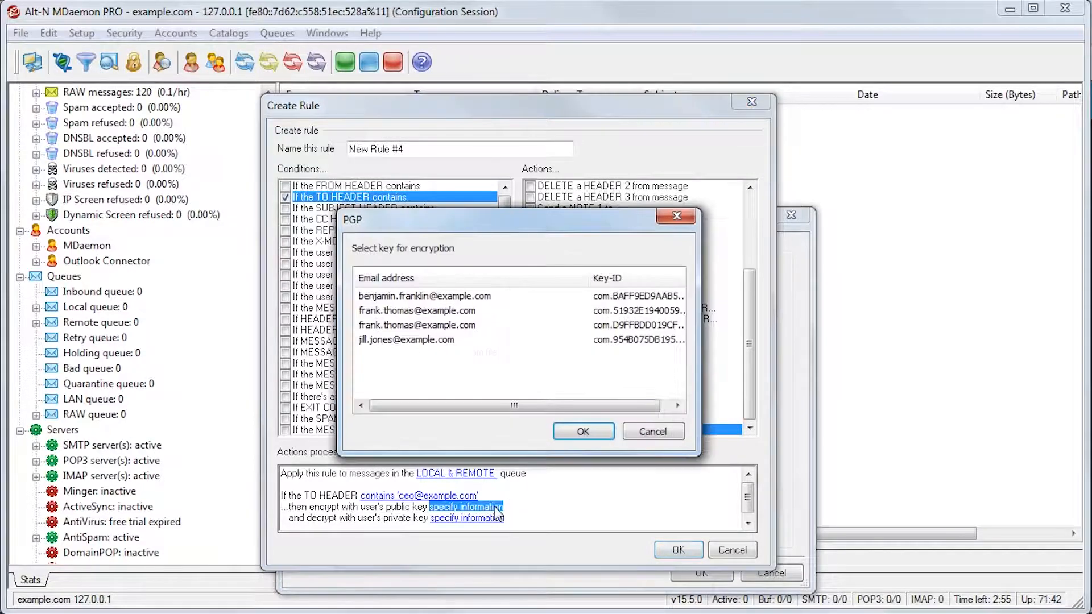
{"action": "left_click", "coordinate": [458, 327]}
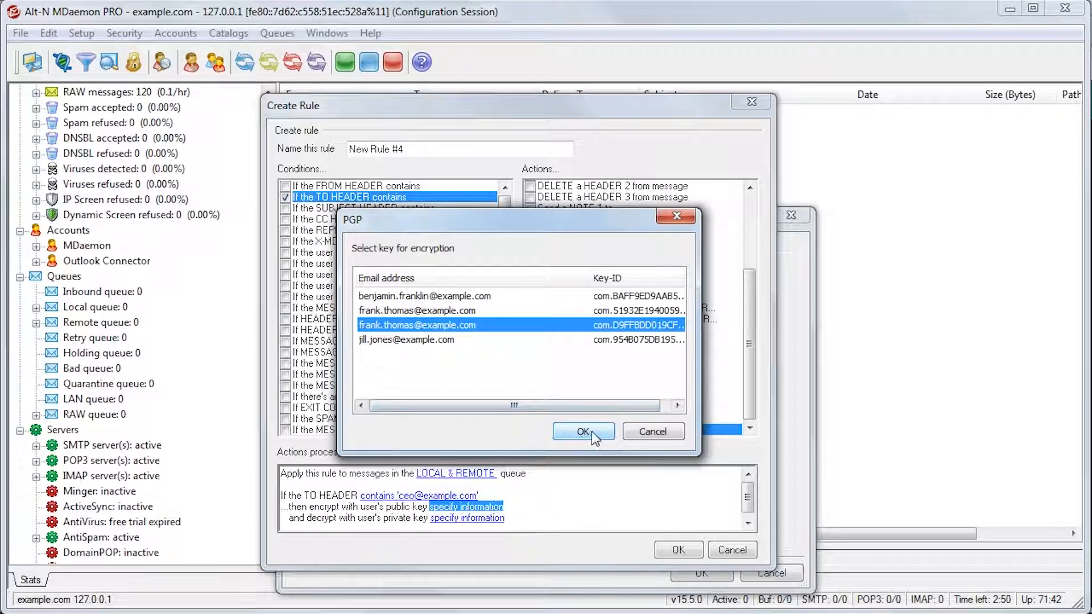
{"action": "left_click", "coordinate": [592, 431]}
{"action": "left_click", "coordinate": [476, 519]}
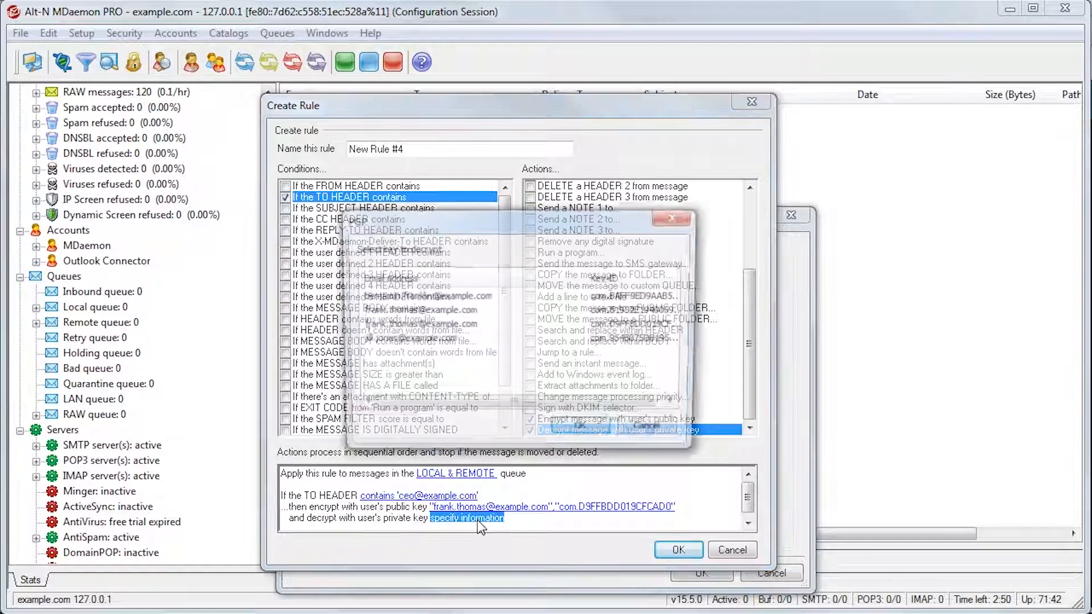
{"action": "left_click", "coordinate": [459, 311]}
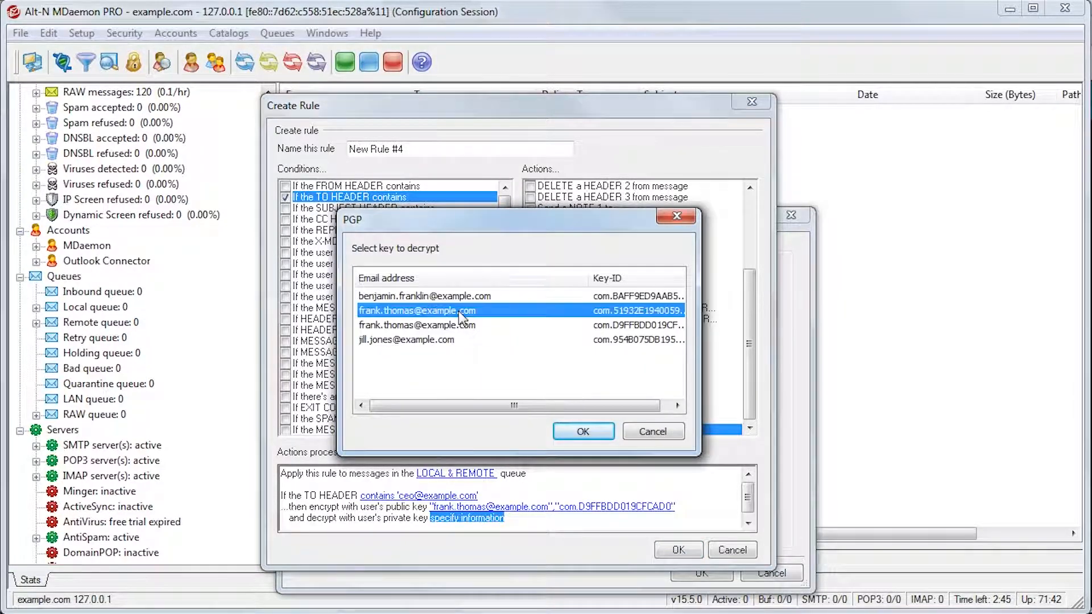
{"action": "left_click", "coordinate": [582, 430]}
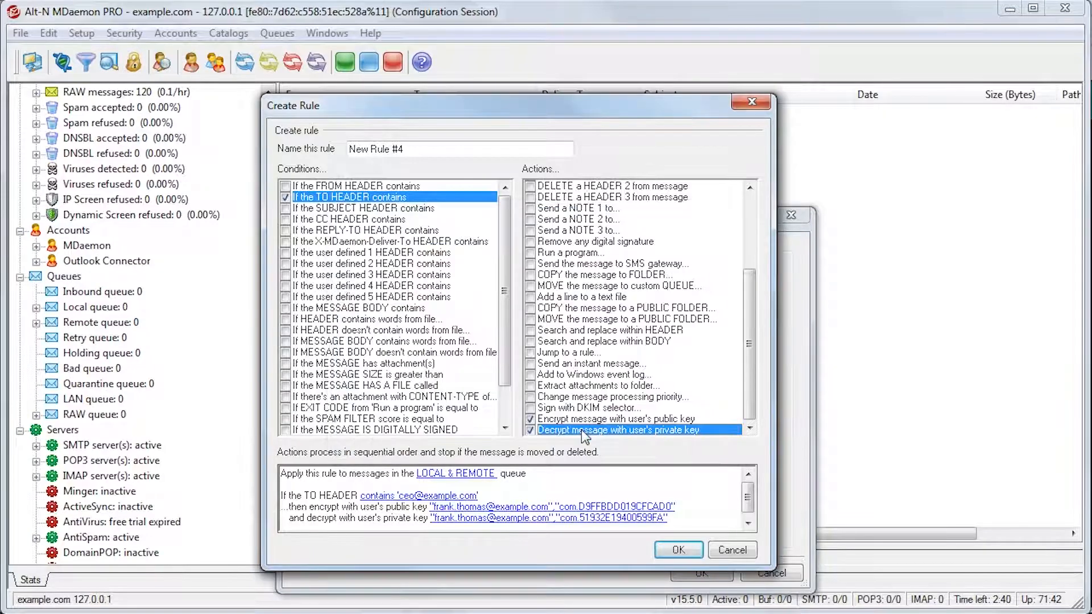
Name the content filter rule "Encrypt" and save it
{"action": "left_click_drag", "start_coordinate": [434, 149], "coordinate": [348, 149]}
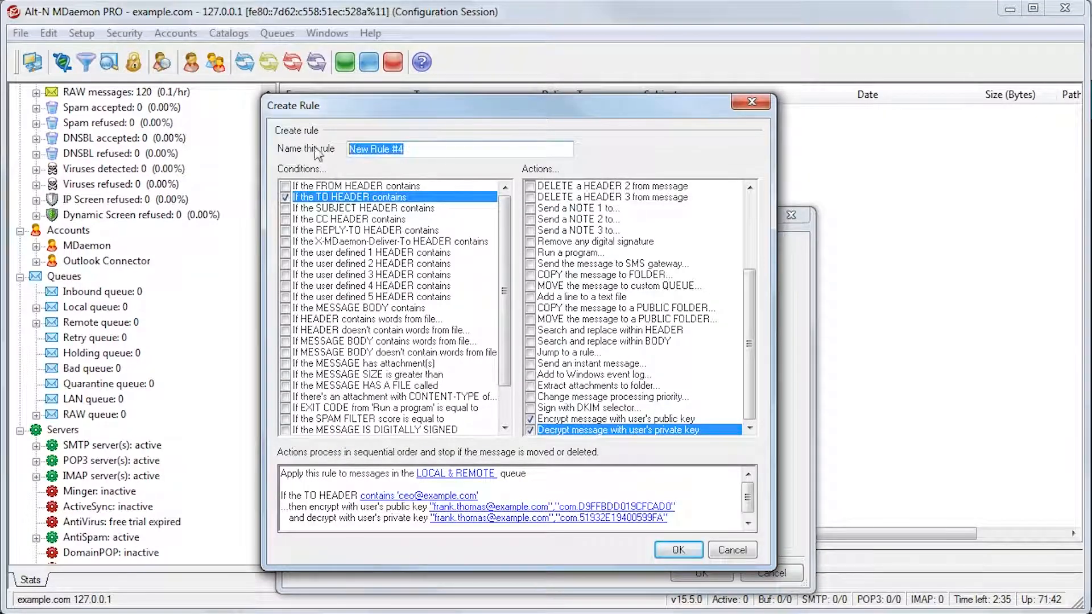
{"action": "type", "text": "Encrypt"}
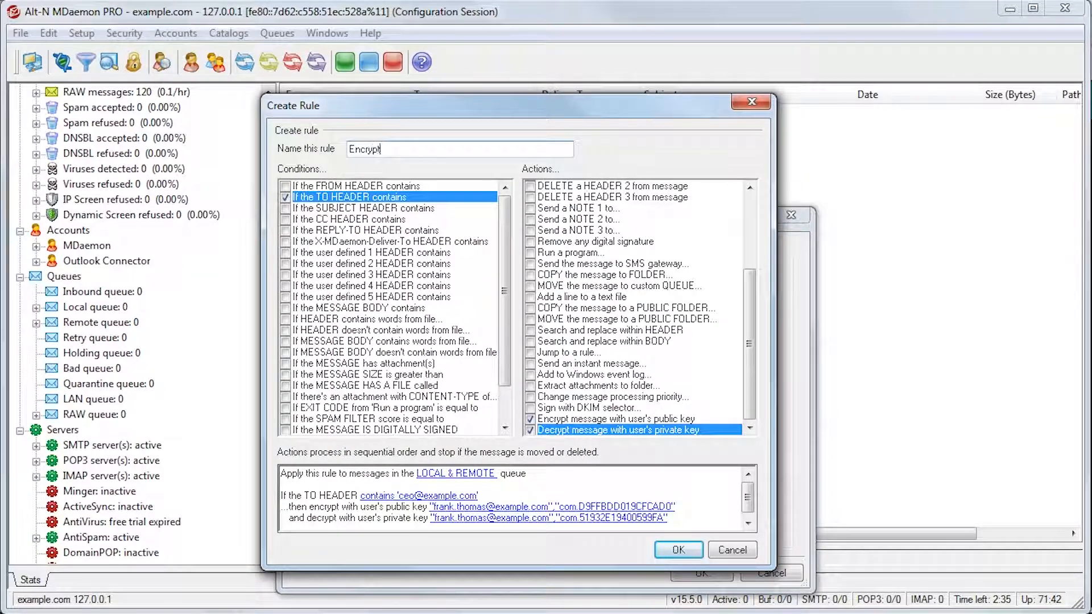
{"action": "left_click", "coordinate": [678, 549]}
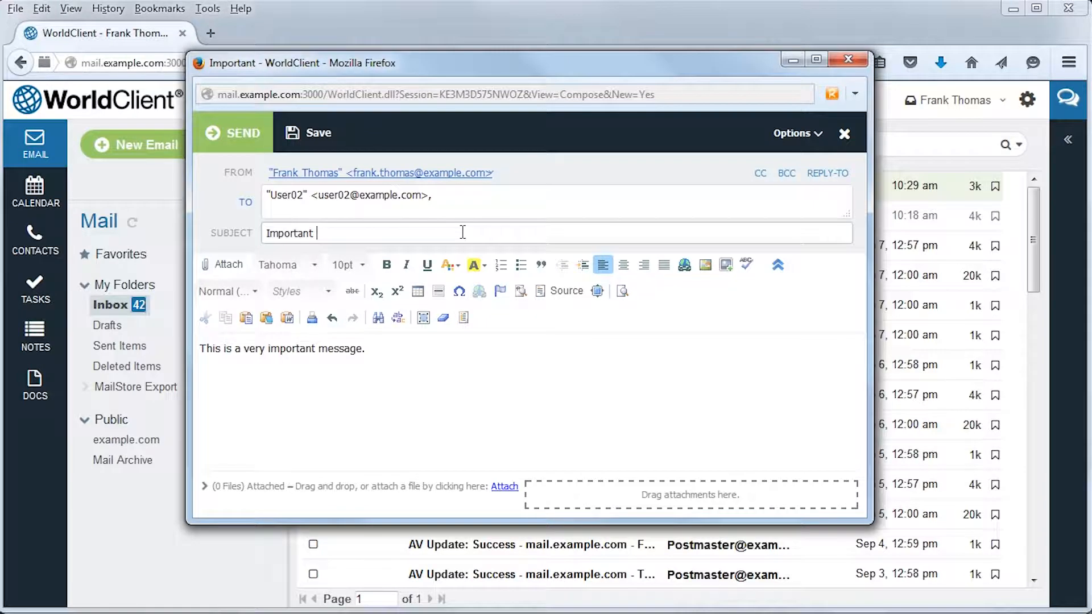
Append the command --pgpe to the message subject "Important" and change it to --pgpx
{"action": "type", "text": "--pgpe"}
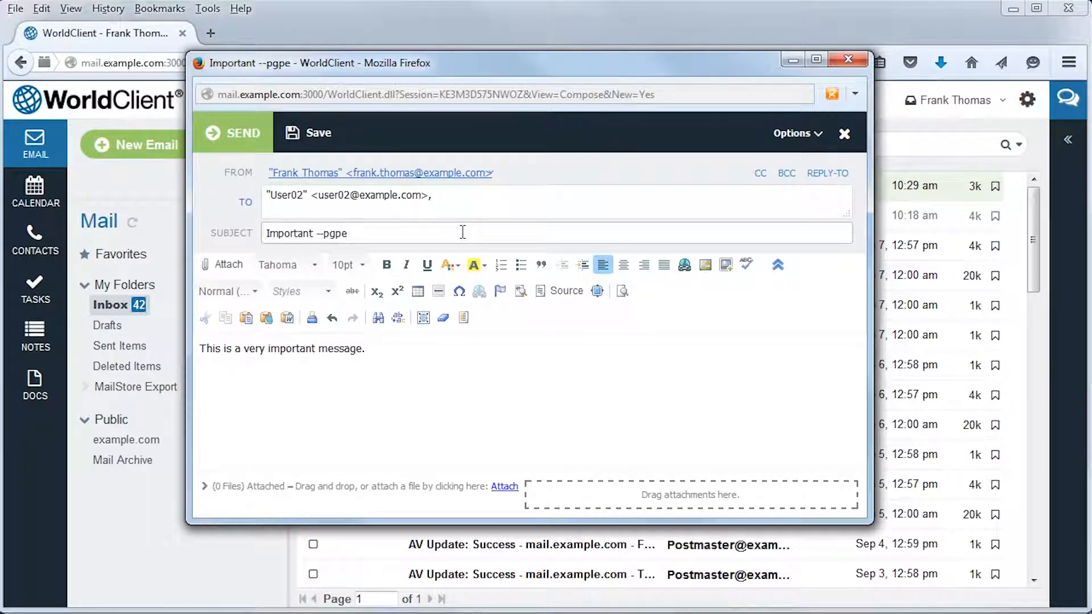
{"action": "key", "text": "BackSpace"}
{"action": "type", "text": "x"}
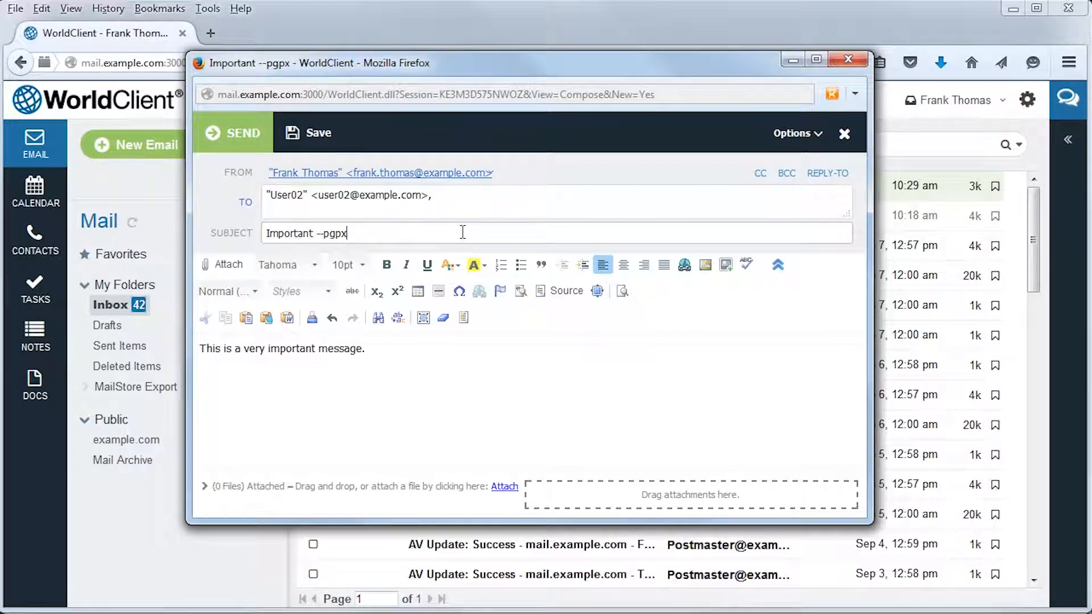
Change the subject's command to --pgpk and paste the copied text after it
{"action": "key", "text": "BackSpace"}
{"action": "type", "text": "k"}
{"action": "key", "text": "ctrl+v"}
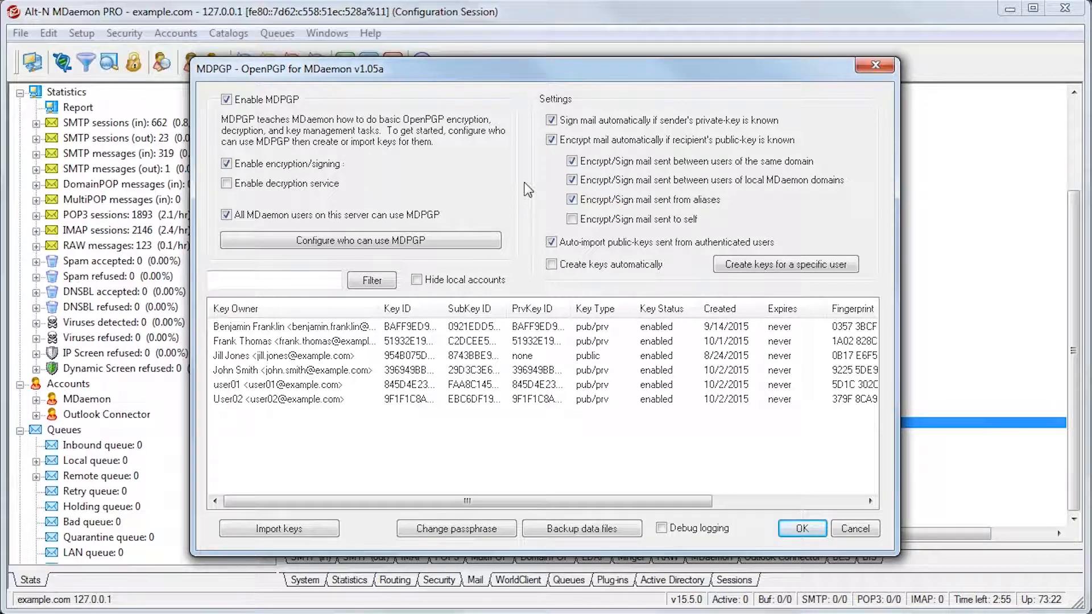
Enter and confirm the new private-key passphrase in MDPGP, and back up the key data files
{"action": "left_click", "coordinate": [475, 530]}
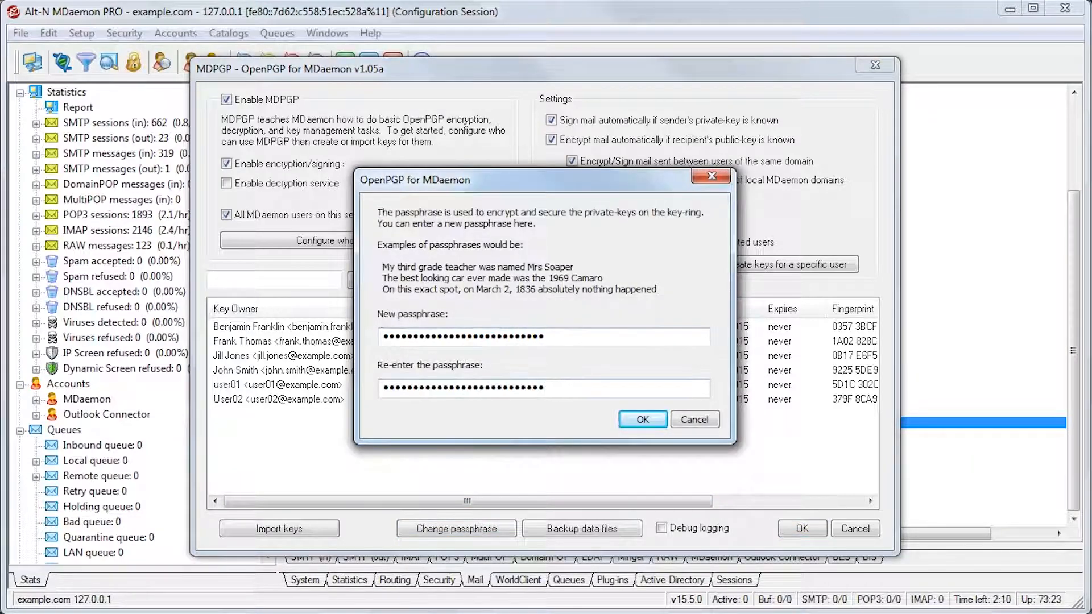
{"action": "left_click", "coordinate": [642, 419]}
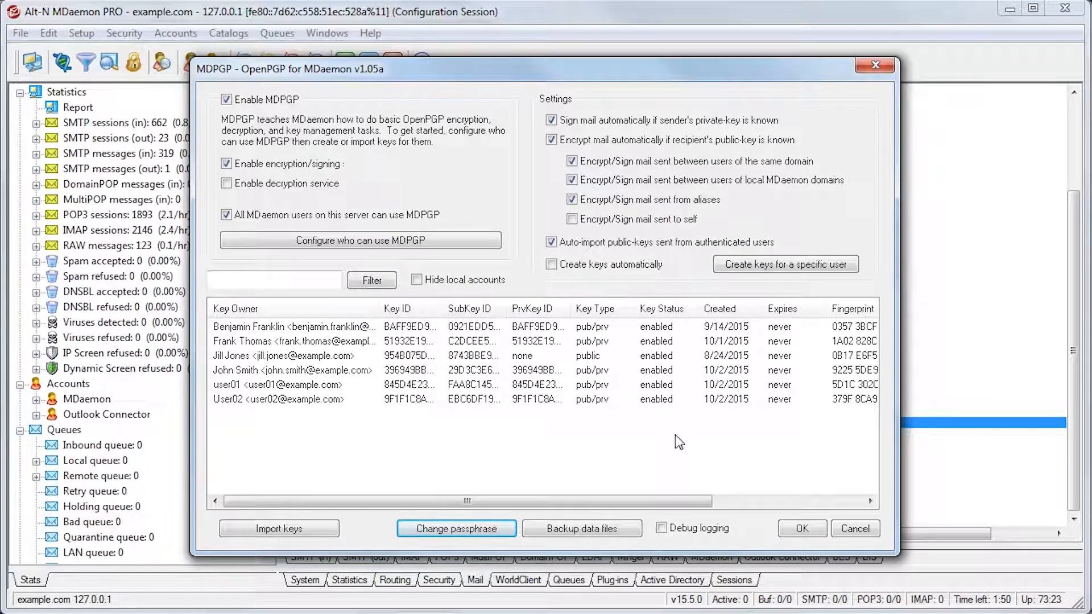
{"action": "left_click", "coordinate": [598, 528]}
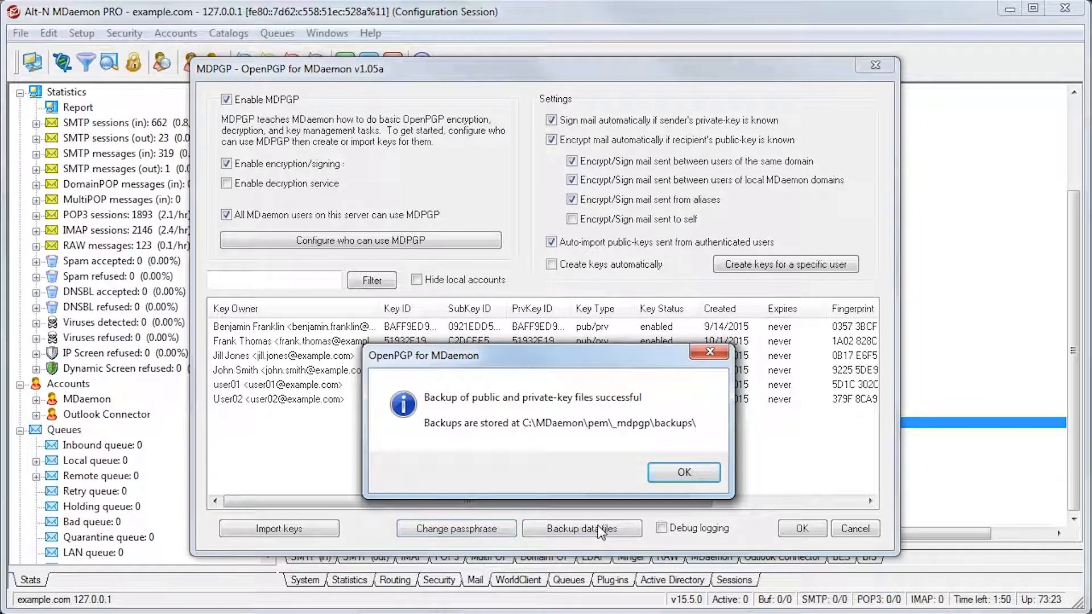
{"action": "left_click", "coordinate": [684, 471]}
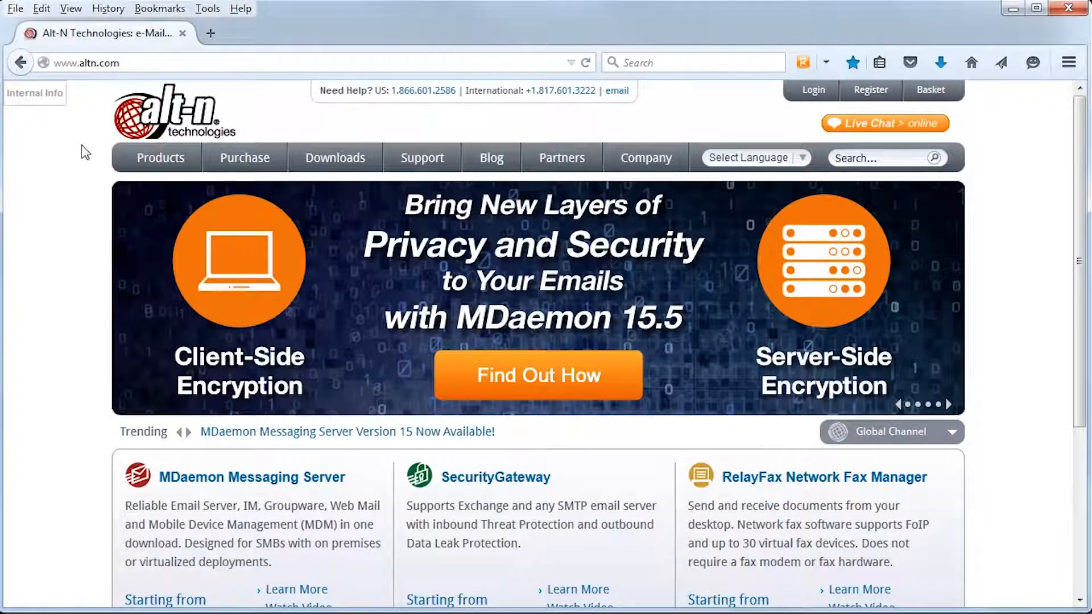
On the altn.com website, open MDaemon Messaging Server's Email Encryption page and the MDaemon Messaging Server download page
{"action": "mouse_move", "coordinate": [143, 162]}
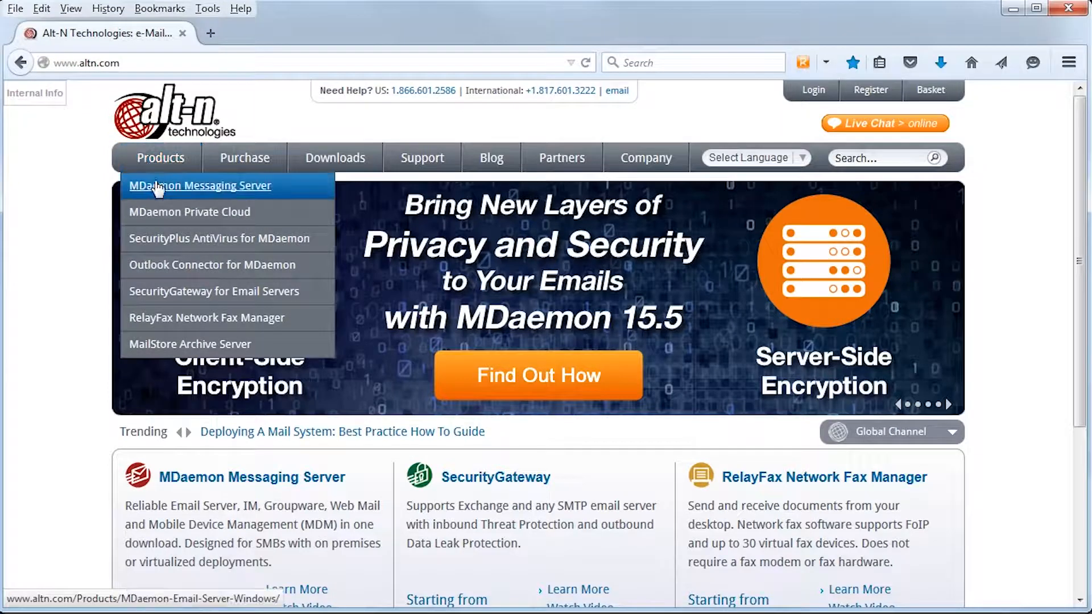
{"action": "left_click", "coordinate": [171, 191]}
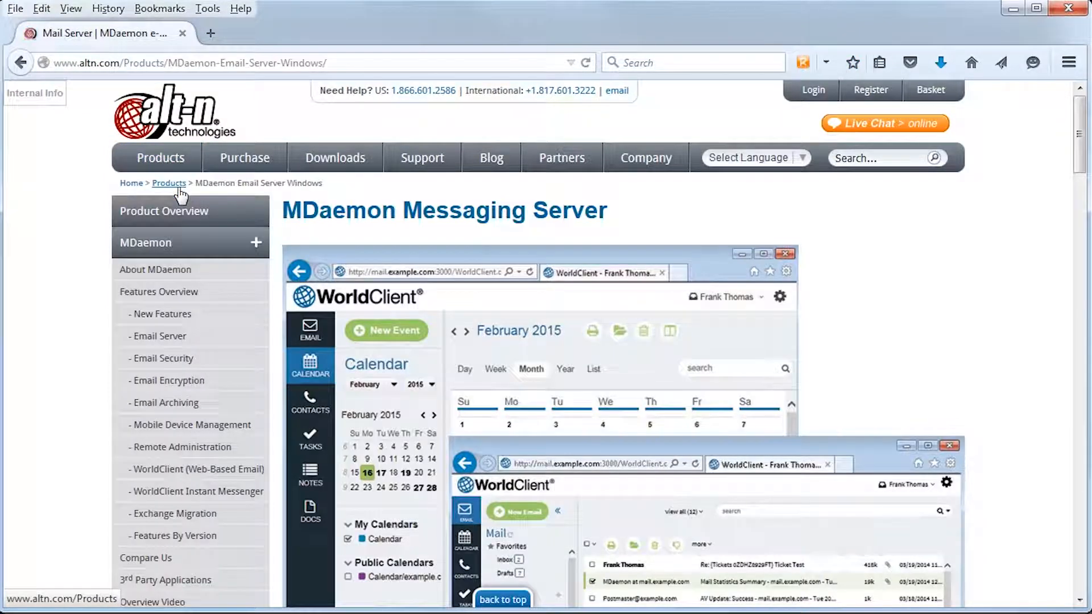
{"action": "left_click", "coordinate": [171, 383]}
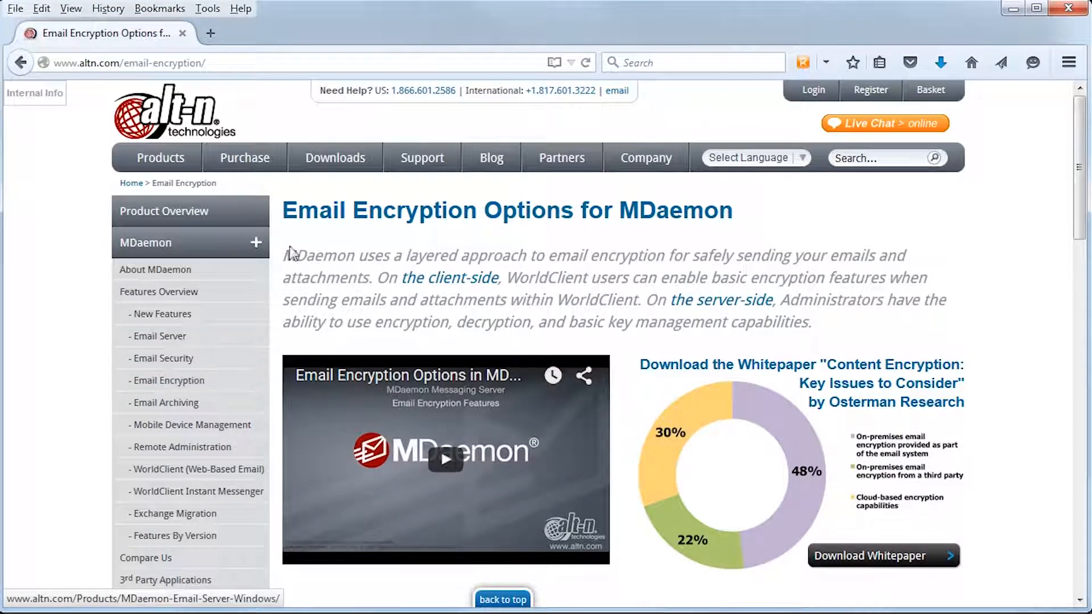
{"action": "mouse_move", "coordinate": [335, 163]}
{"action": "left_click", "coordinate": [350, 186]}
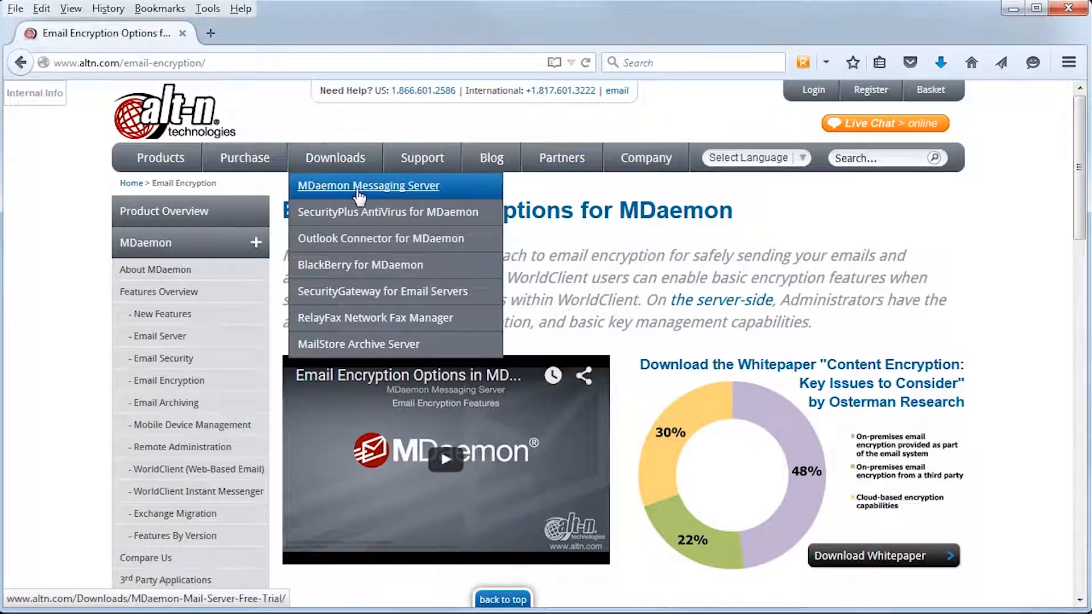